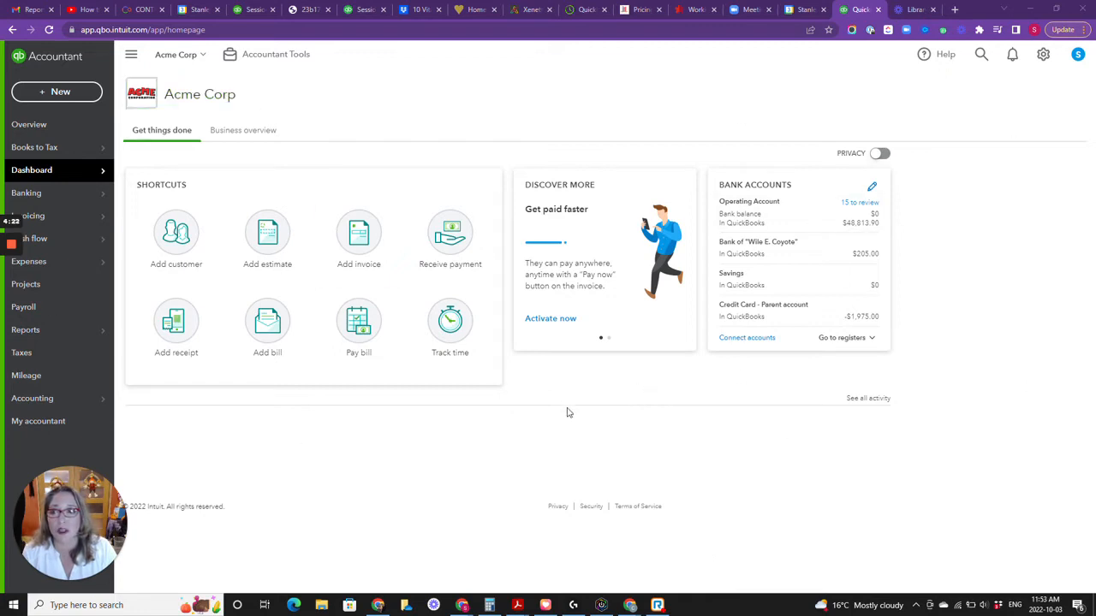
Step: Open a weekly timesheet for the listed employee and choose the week 25/9/2022 to 1/10/2022
{"action": "left_click", "coordinate": [65, 92]}
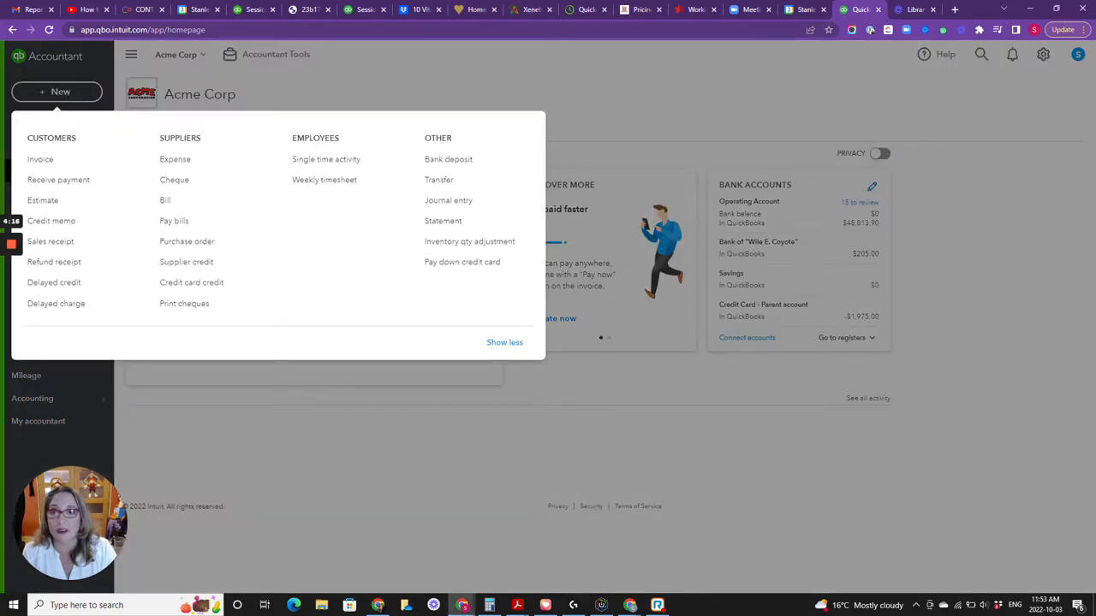
{"action": "left_click", "coordinate": [321, 183]}
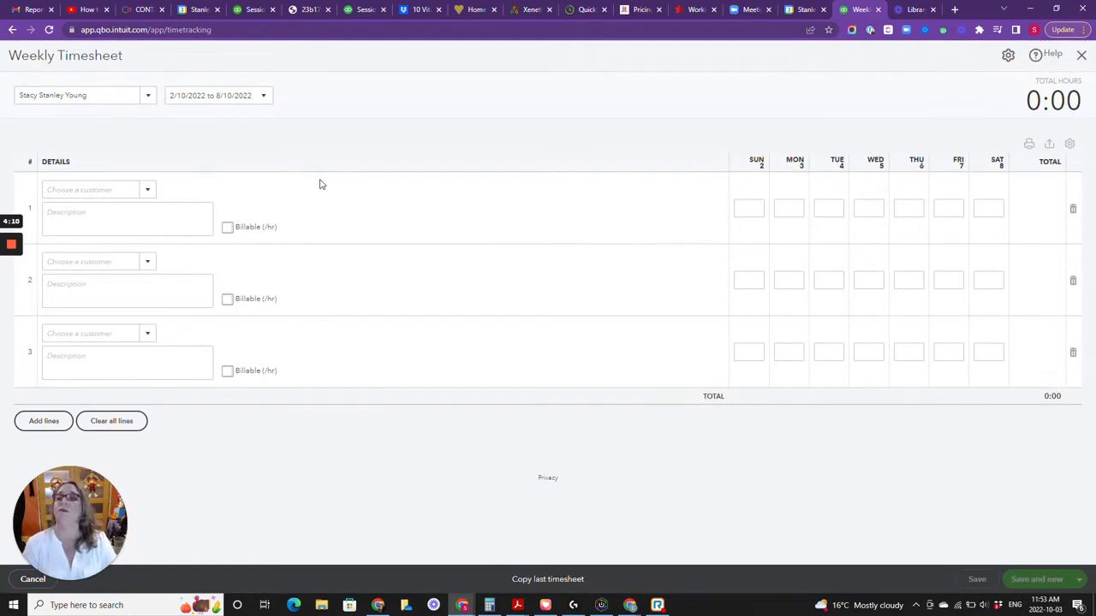
{"action": "left_click", "coordinate": [149, 99]}
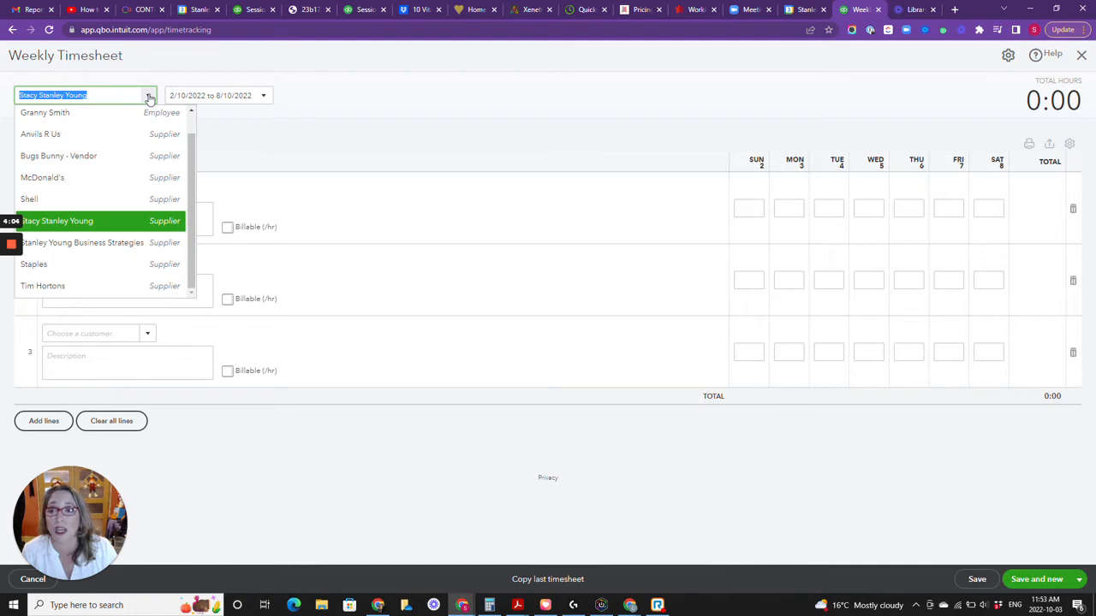
{"action": "left_click", "coordinate": [122, 118]}
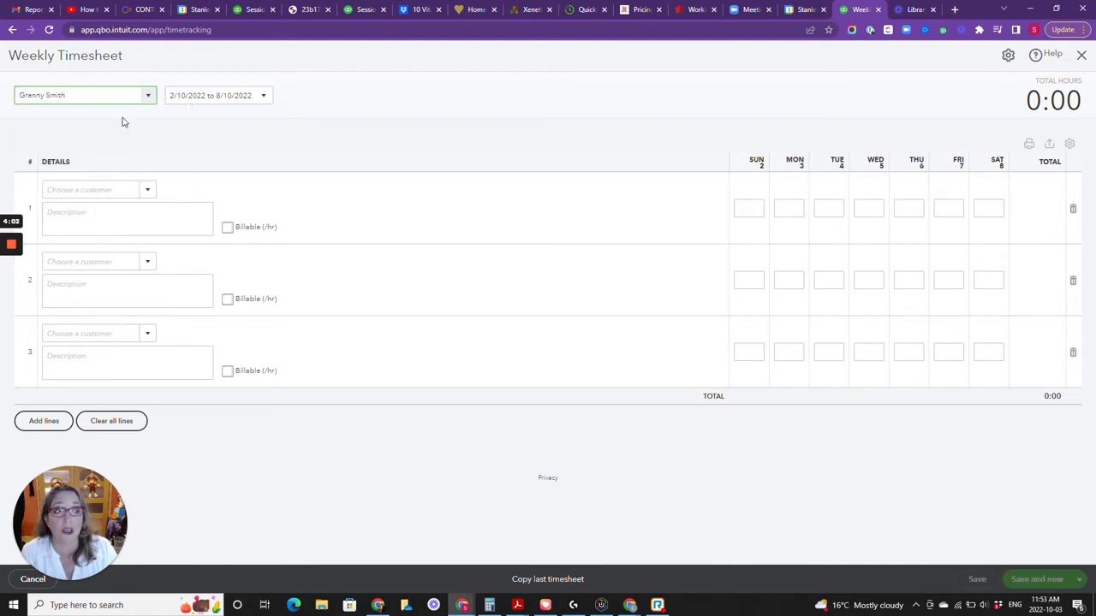
{"action": "left_click", "coordinate": [264, 98]}
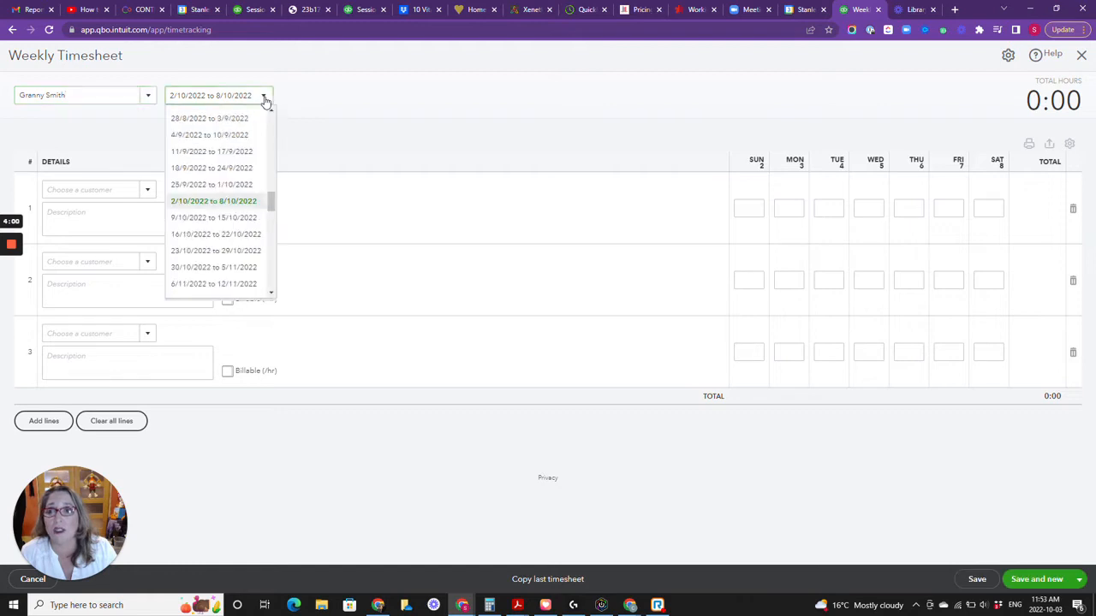
{"action": "left_click", "coordinate": [240, 185]}
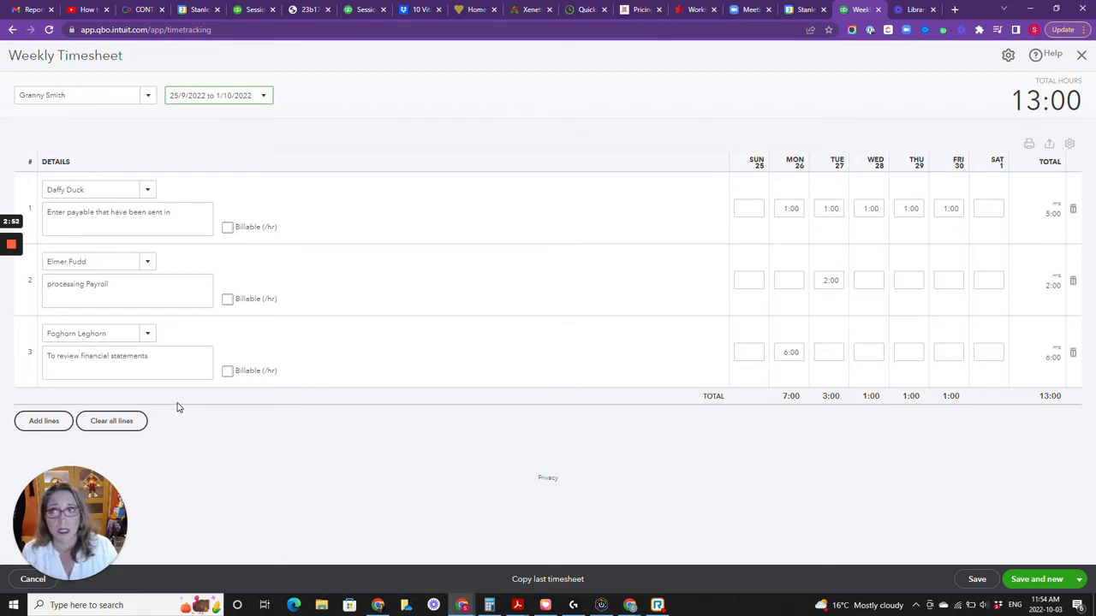
Step: Add more lines to the timesheet and assign line 4 to the customer Admin - Acme Co
{"action": "left_click", "coordinate": [53, 420]}
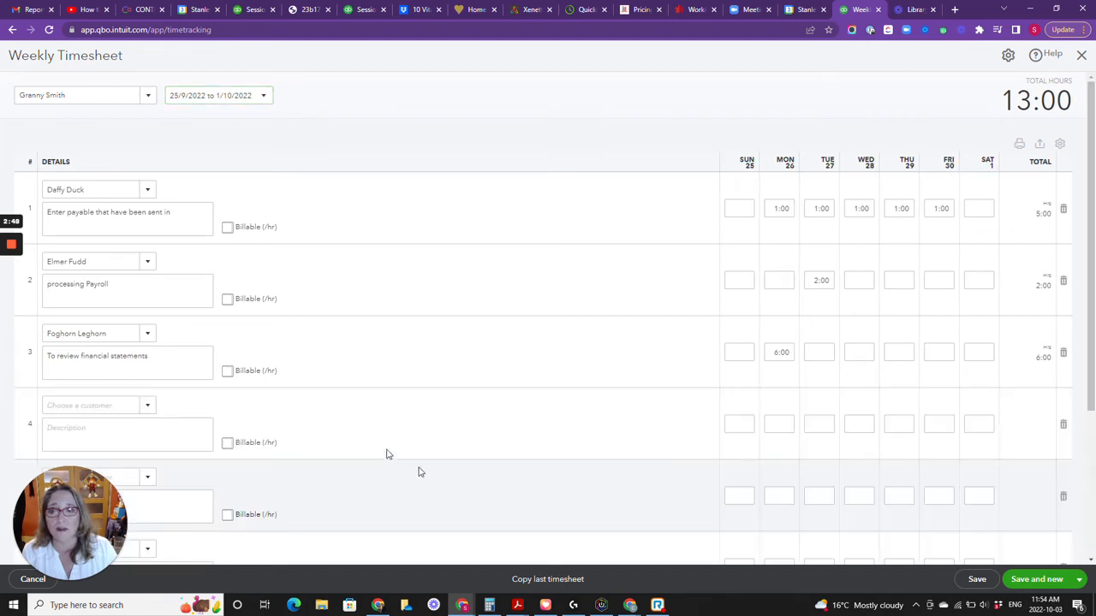
{"action": "scroll", "coordinate": [387, 452], "scroll_direction": "down", "scroll_amount": 1}
{"action": "left_click", "coordinate": [146, 348]}
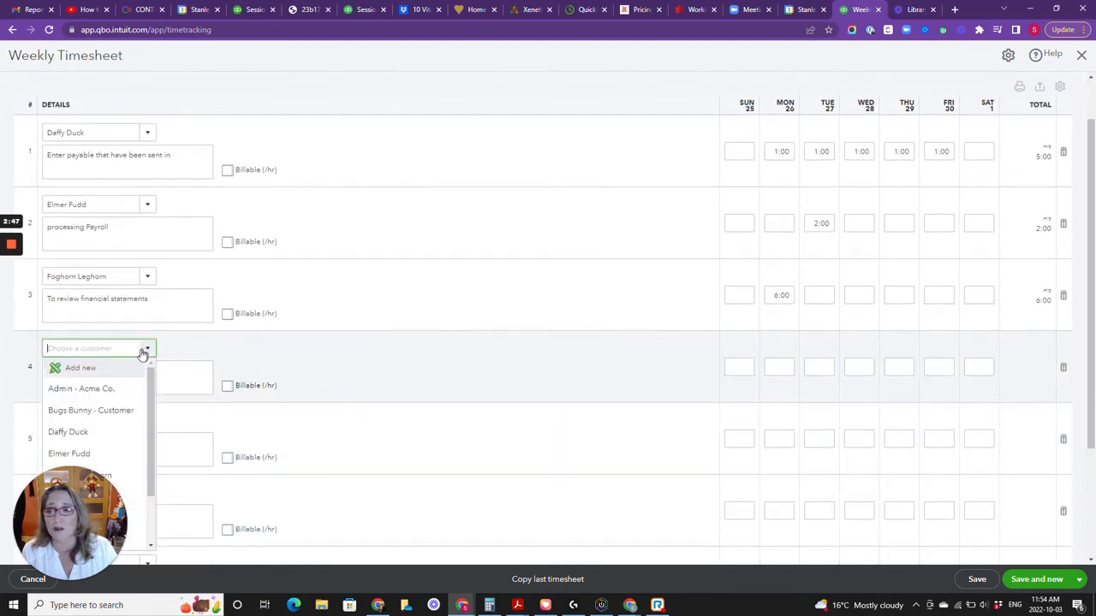
{"action": "left_click", "coordinate": [86, 390]}
{"action": "left_click", "coordinate": [87, 381]}
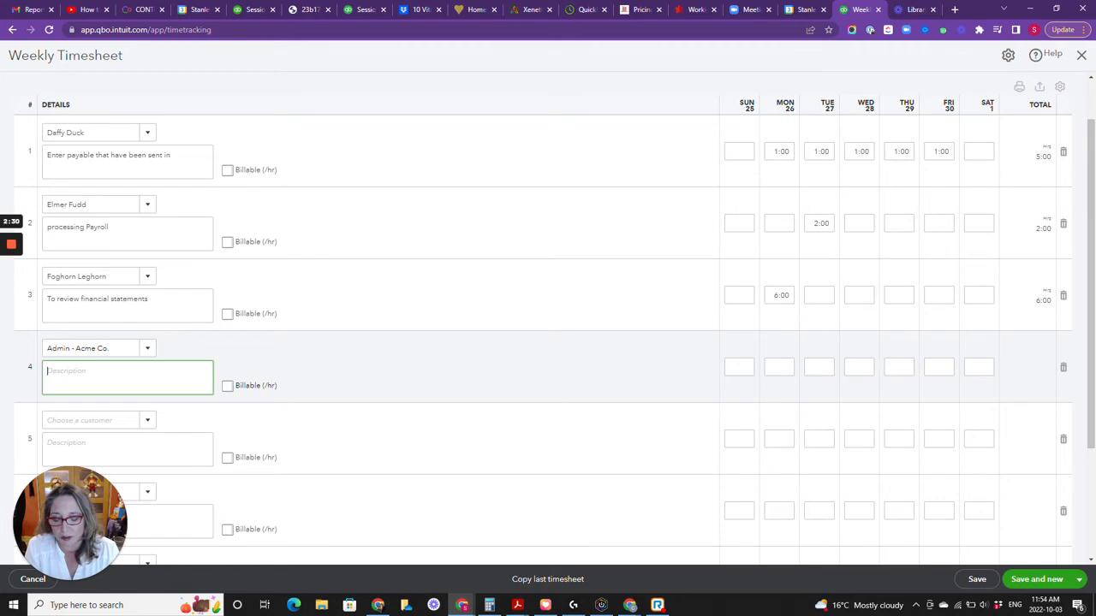
Step: Describe line 4 as "Day off for Truth and reconciliation day", correcting the misspelled word, and snooze the meeting reminder
{"action": "type", "text": "Day"}
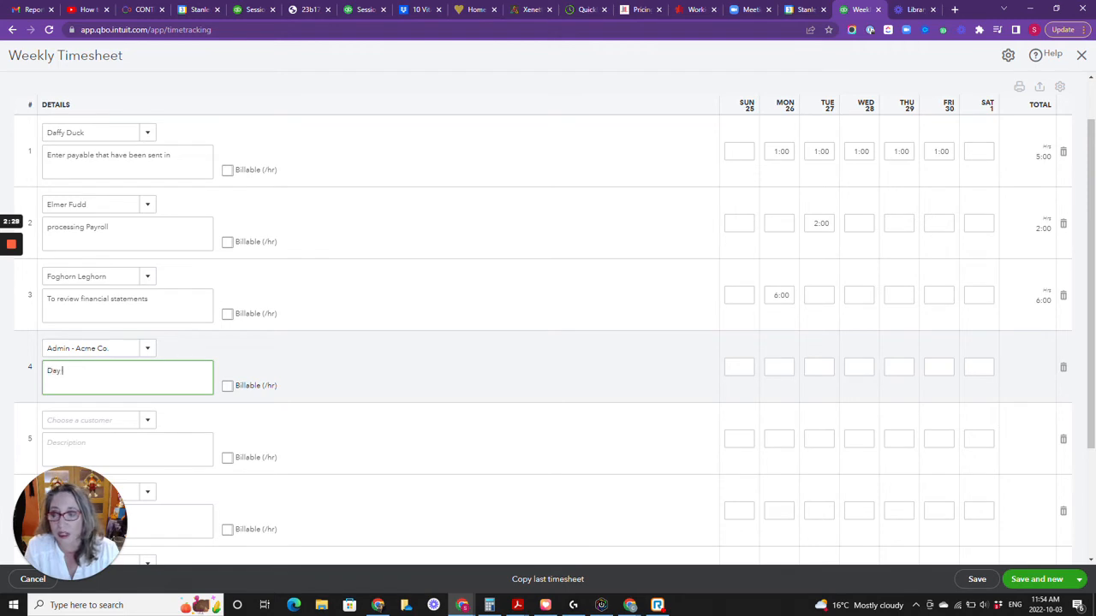
{"action": "type", "text": " off for T"}
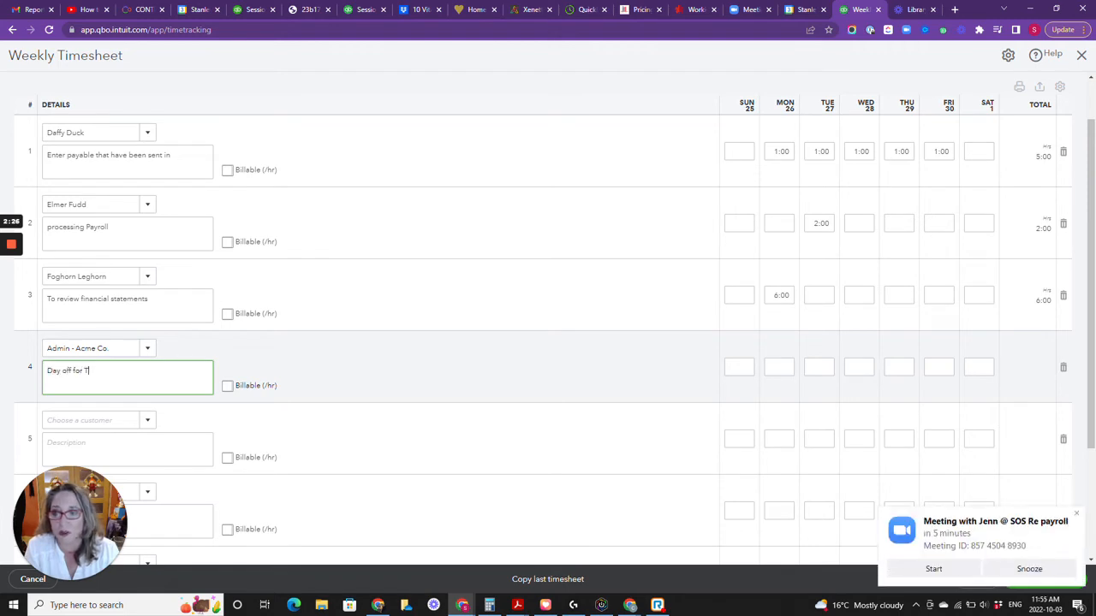
{"action": "type", "text": "ruth and reconcilation"}
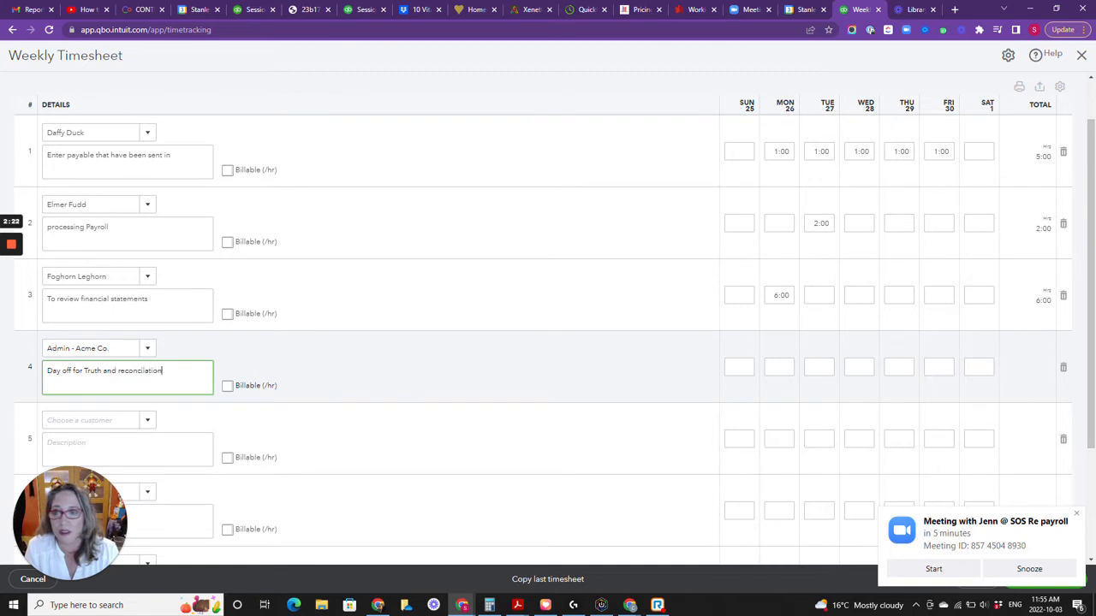
{"action": "type", "text": " day"}
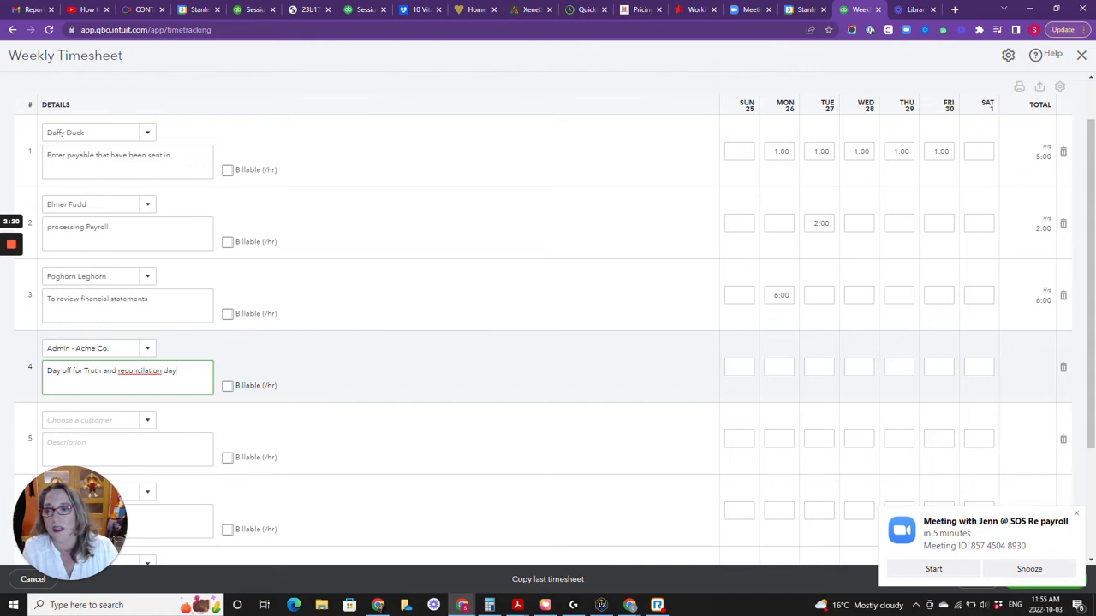
{"action": "right_click", "coordinate": [148, 371]}
{"action": "left_click", "coordinate": [165, 381]}
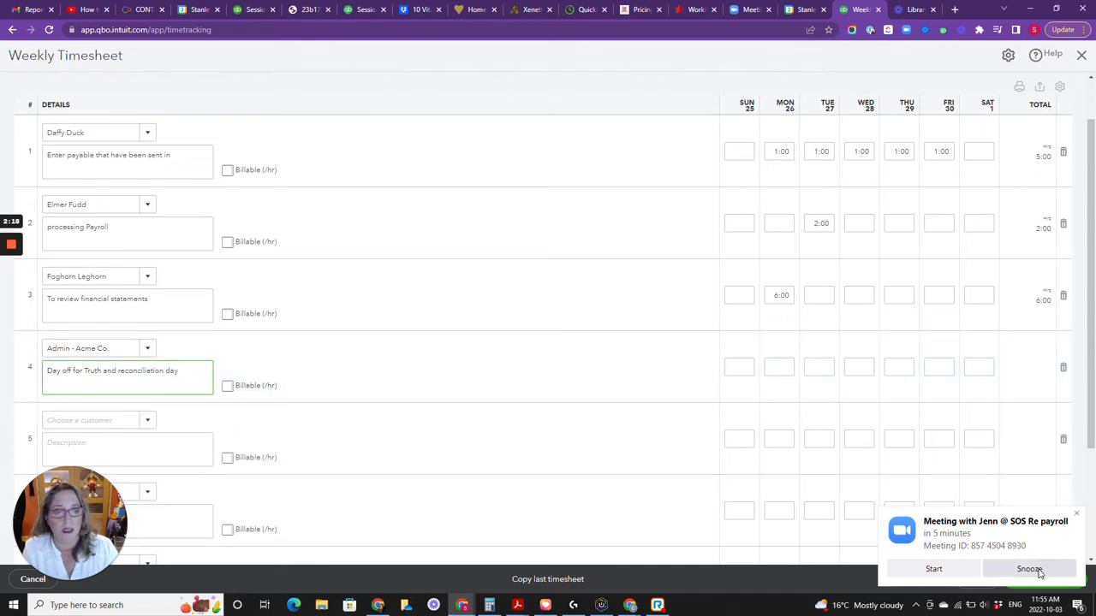
{"action": "left_click", "coordinate": [1031, 569]}
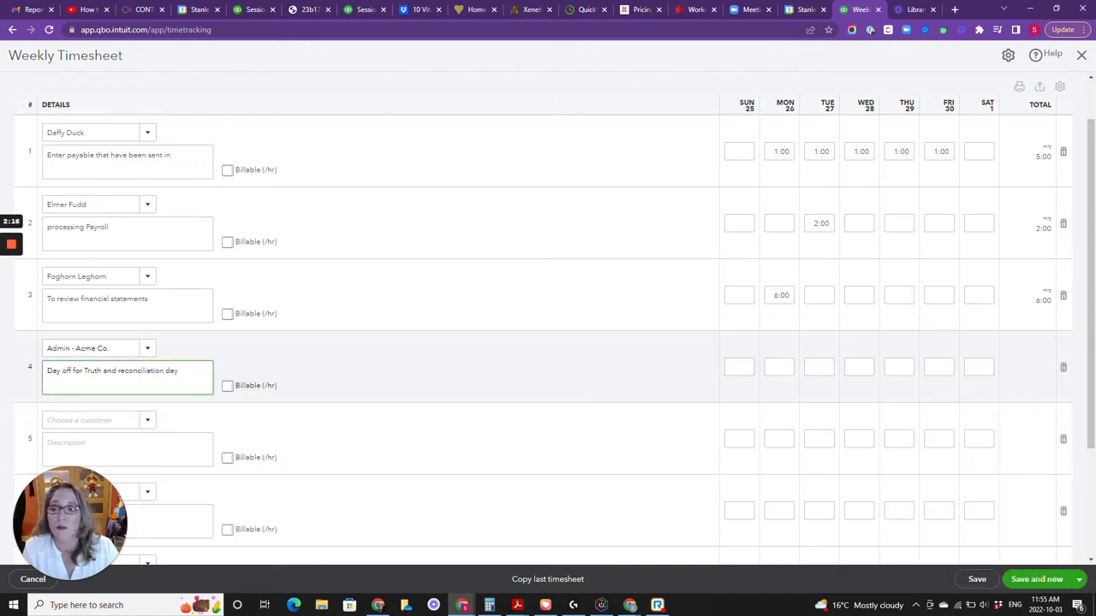
Step: Enter 8 hours for Friday 30 on the Admin - Acme Co. line
{"action": "left_click", "coordinate": [939, 366]}
{"action": "type", "text": "8"}
{"action": "key", "text": "Tab"}
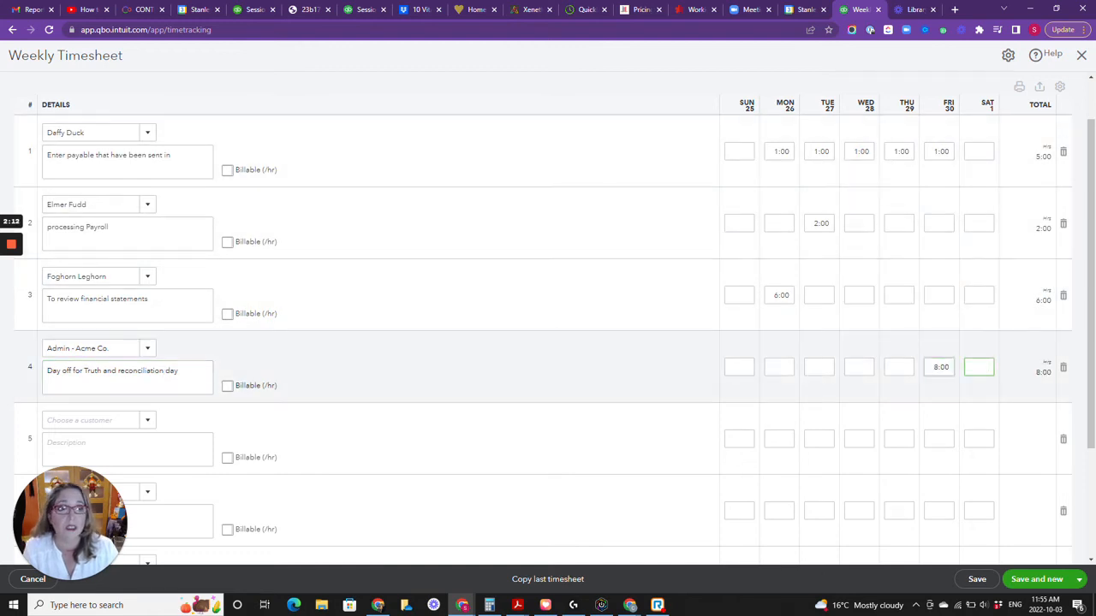
Step: Clear the Friday 30 hours from line 1, the payables entry work
{"action": "scroll", "coordinate": [548, 321], "scroll_direction": "up", "scroll_amount": 1}
{"action": "left_click", "coordinate": [939, 209]}
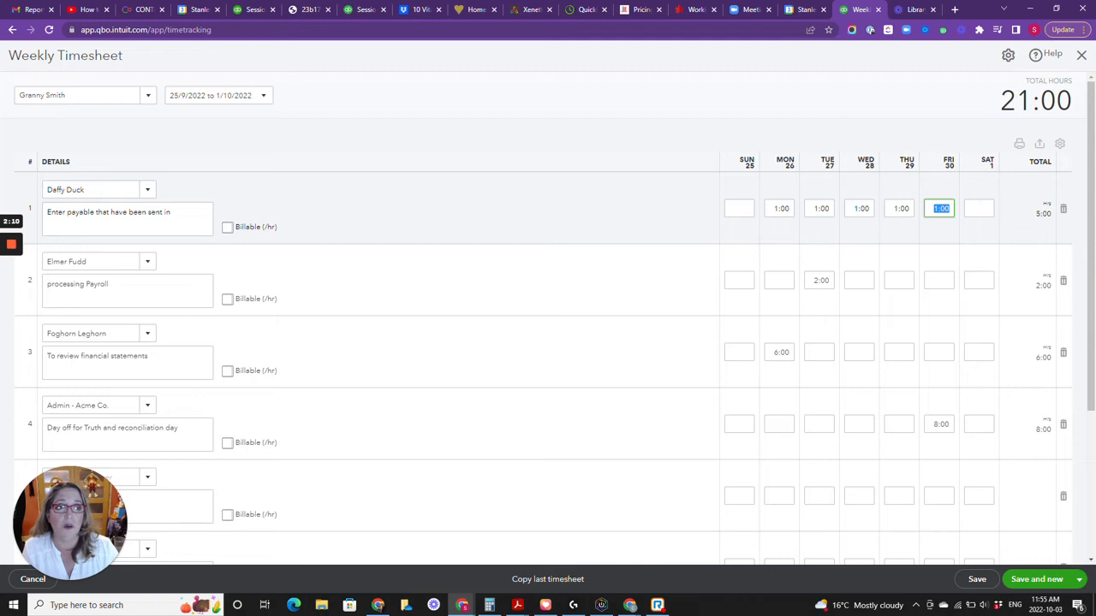
{"action": "key", "text": "BackSpace"}
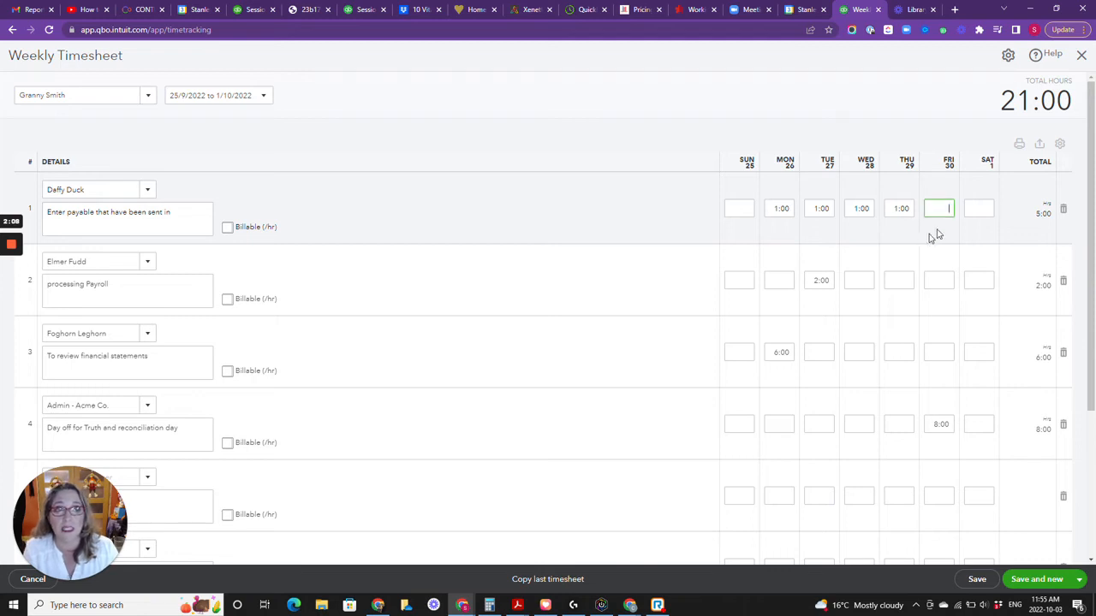
{"action": "key", "text": "Tab"}
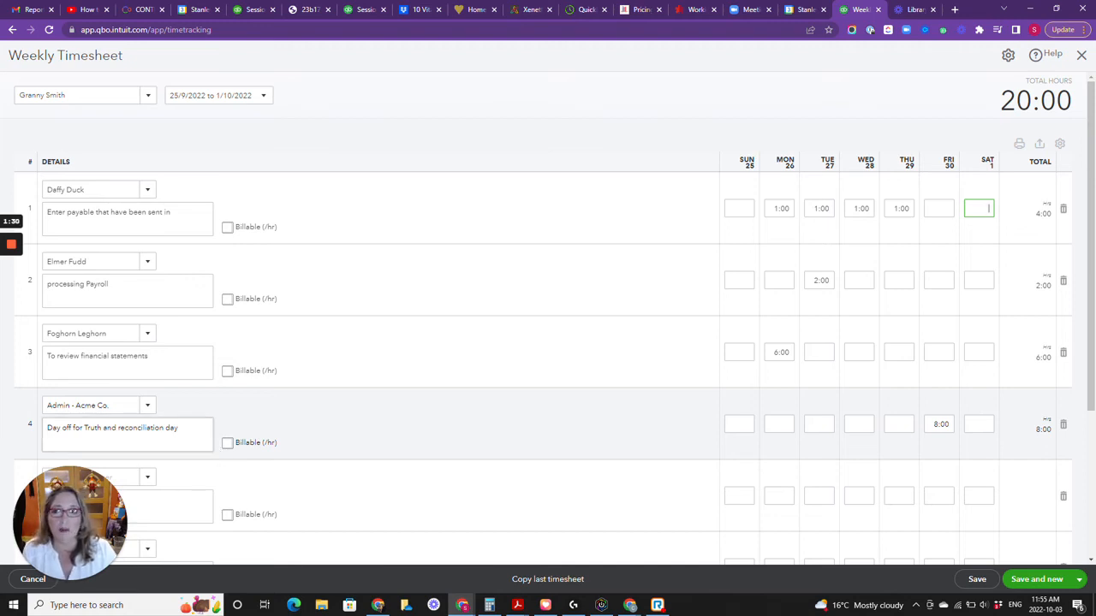
Step: Mark line 1, the payables entry work, as billable at 50.00 per hour
{"action": "scroll", "coordinate": [548, 342], "scroll_direction": "down", "scroll_amount": 1}
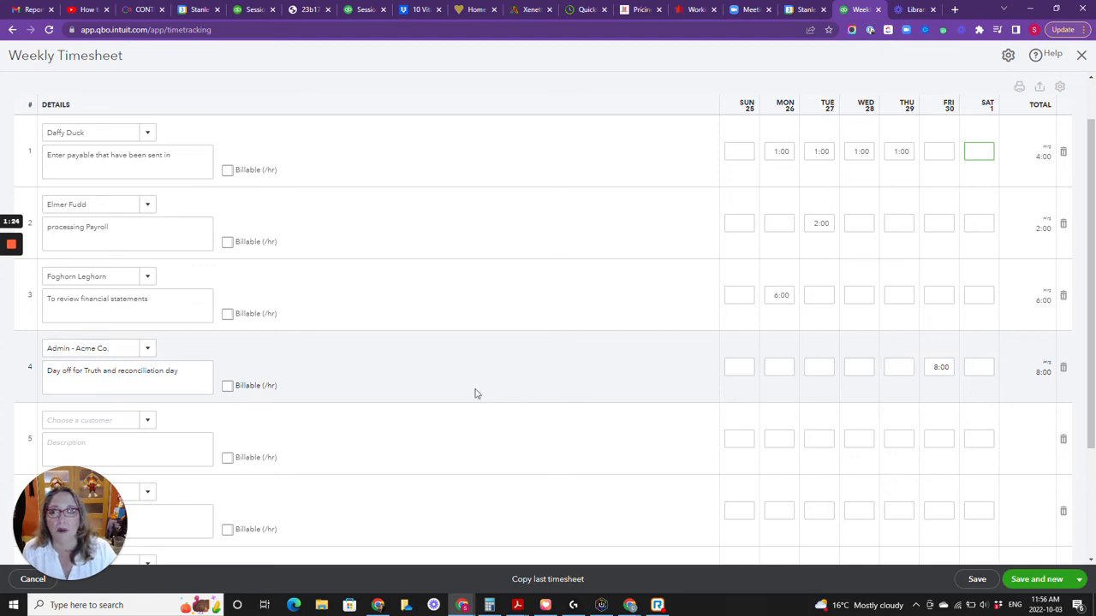
{"action": "scroll", "coordinate": [288, 422], "scroll_direction": "up", "scroll_amount": 1}
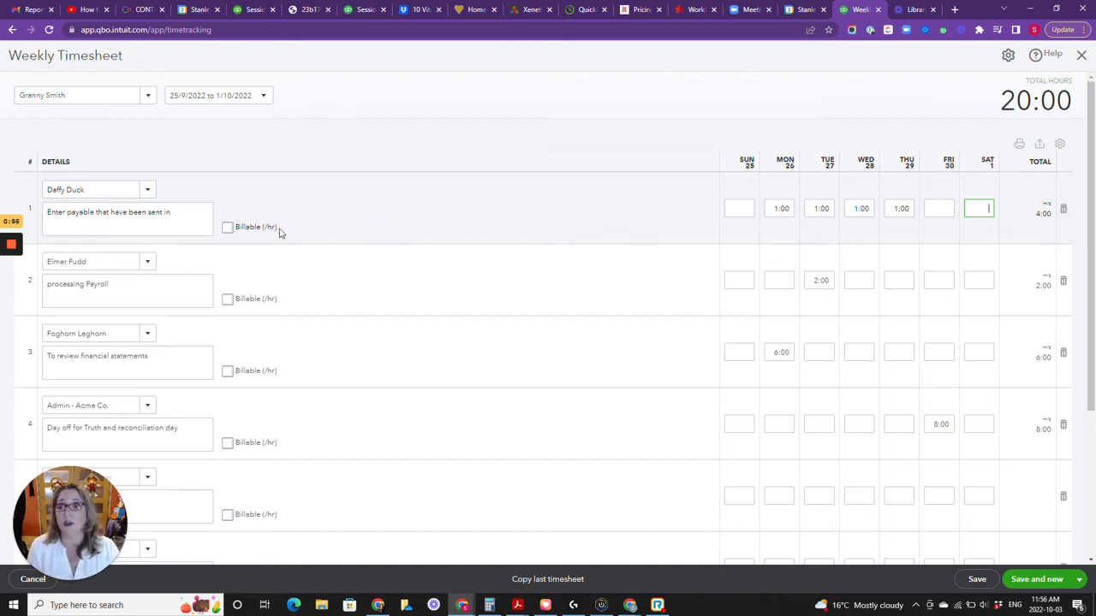
{"action": "left_click", "coordinate": [227, 227]}
{"action": "key", "text": "Tab"}
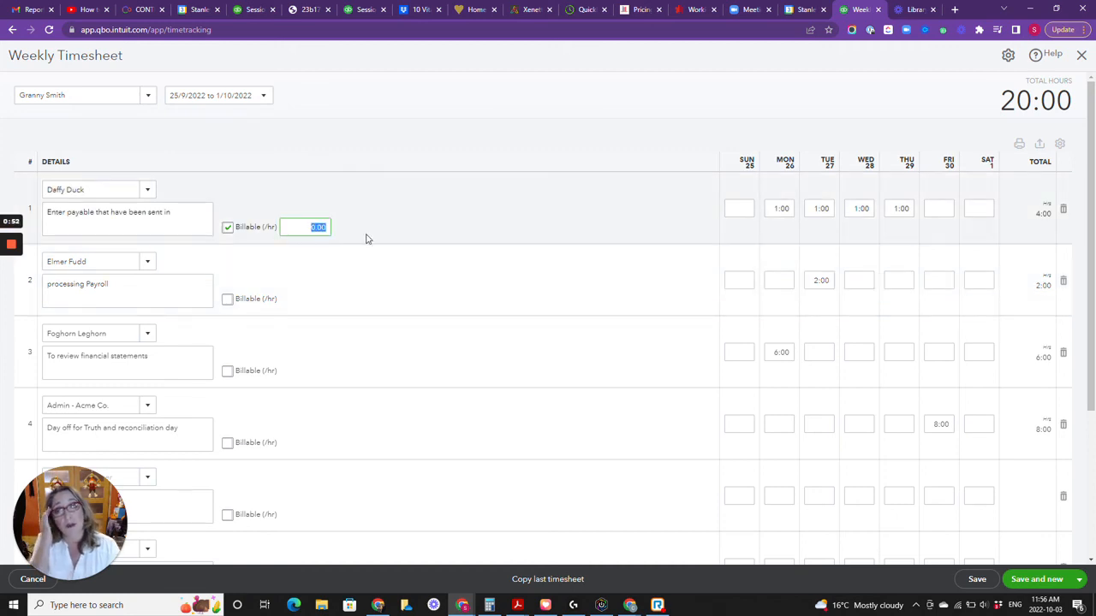
{"action": "type", "text": "50"}
{"action": "key", "text": "Tab"}
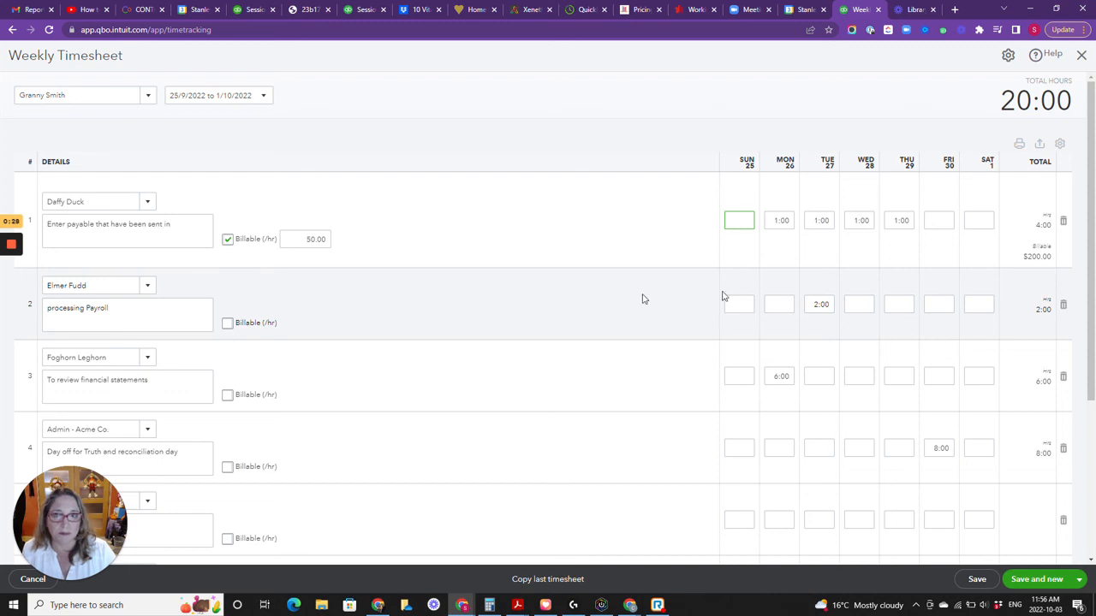
Step: Remove the billable setting from line 1 and save the timesheet, starting a new one
{"action": "scroll", "coordinate": [543, 303], "scroll_direction": "down", "scroll_amount": 3}
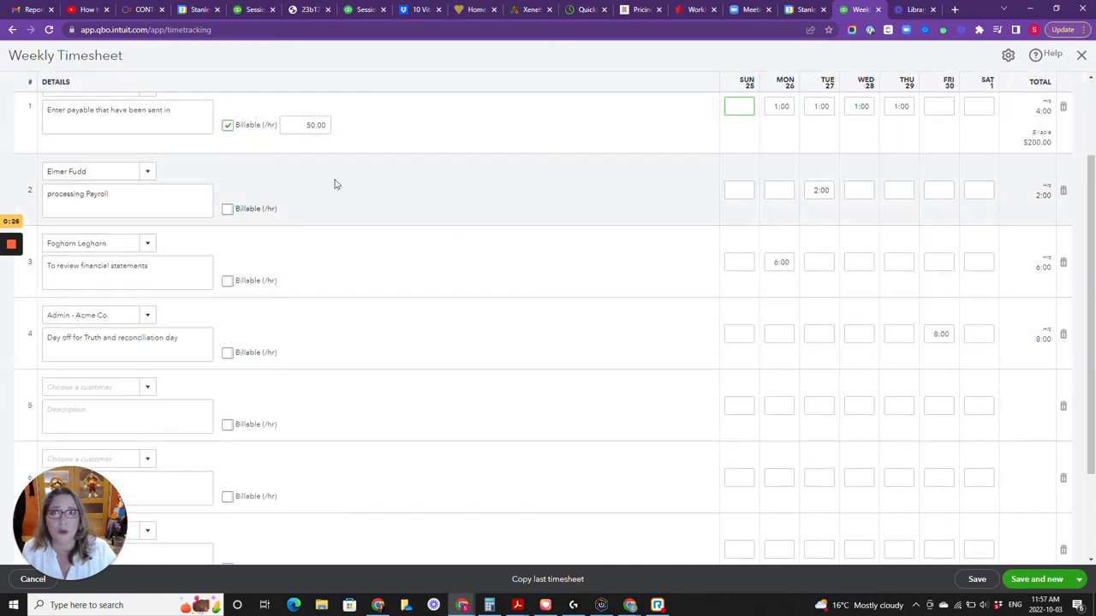
{"action": "left_click", "coordinate": [227, 126]}
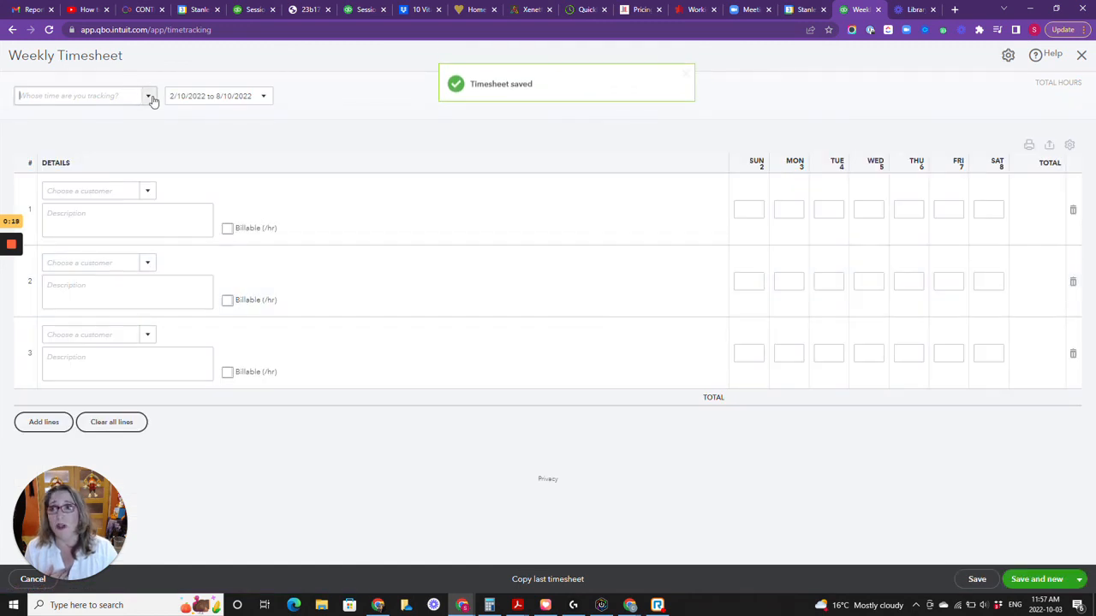
Step: View the choices for whose time to track on the new timesheet, and try to save and close it blank
{"action": "left_click", "coordinate": [149, 97]}
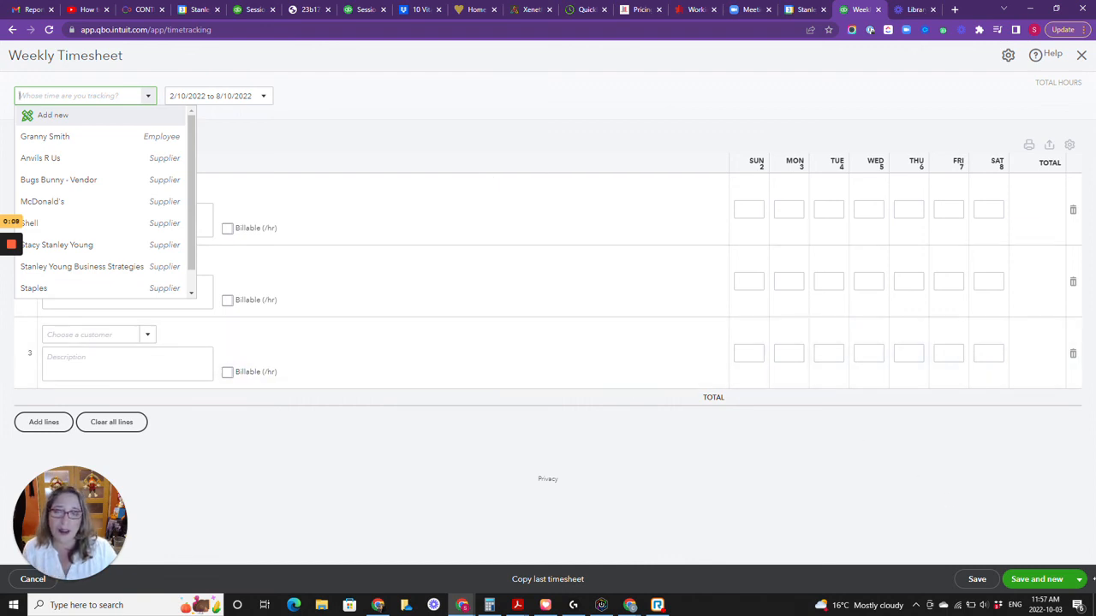
{"action": "left_click", "coordinate": [1083, 579]}
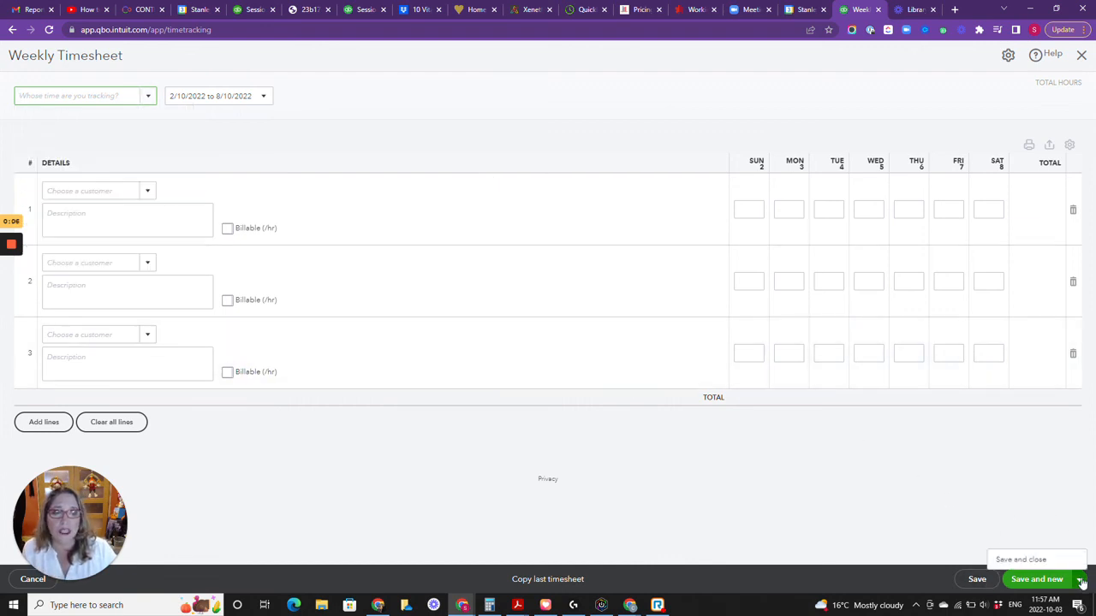
{"action": "left_click", "coordinate": [1055, 562]}
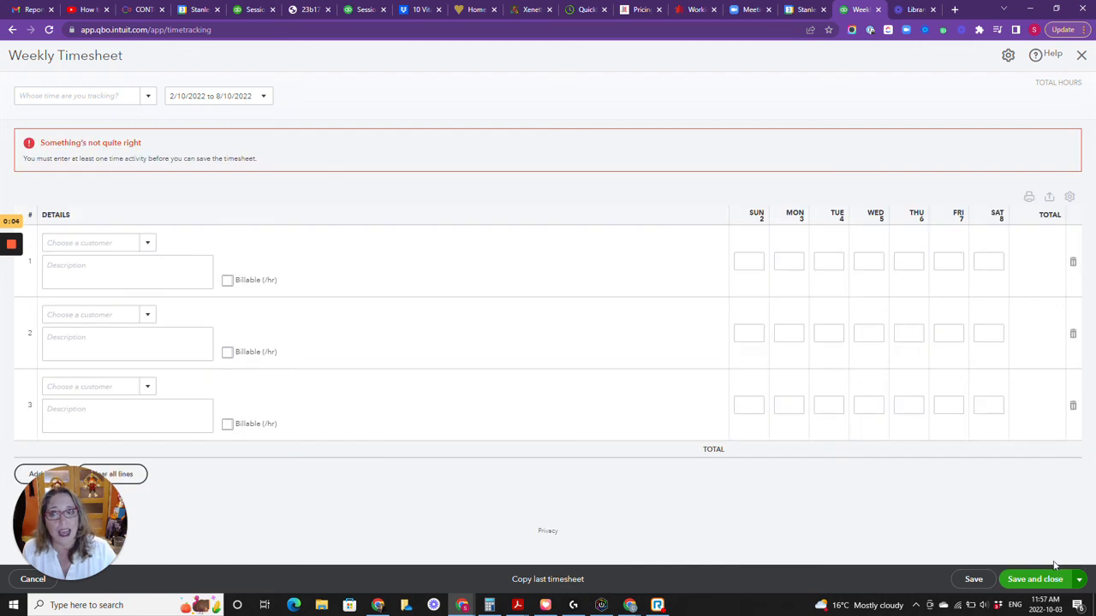